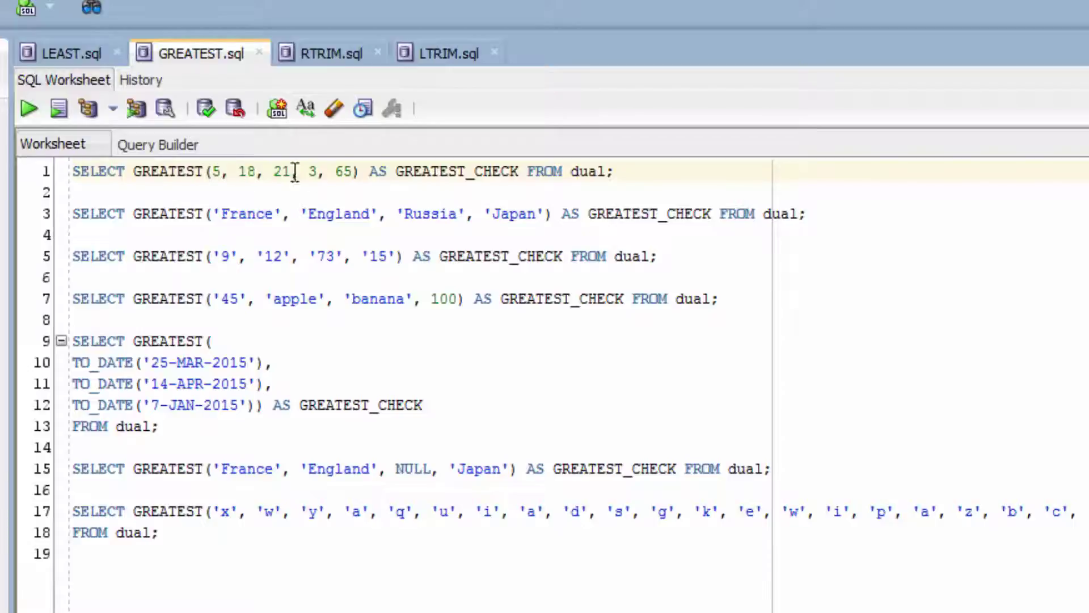
- Run the line 1 GREATEST query on the numbers, returning 65 as GREATEST_CHECK
{"action": "key", "text": "ctrl+Return"}
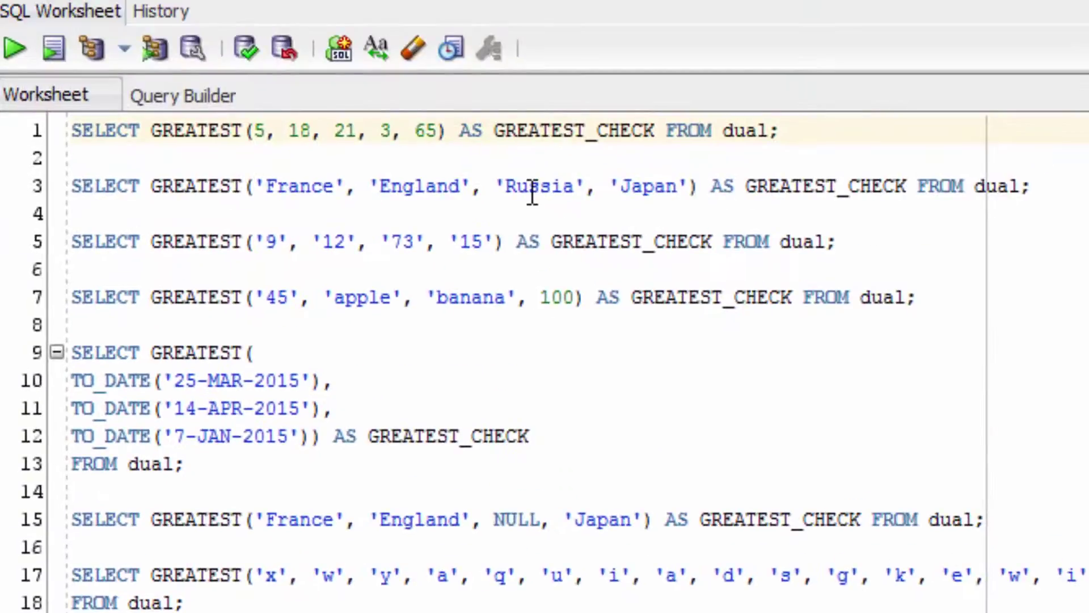
{"action": "left_click", "coordinate": [533, 189]}
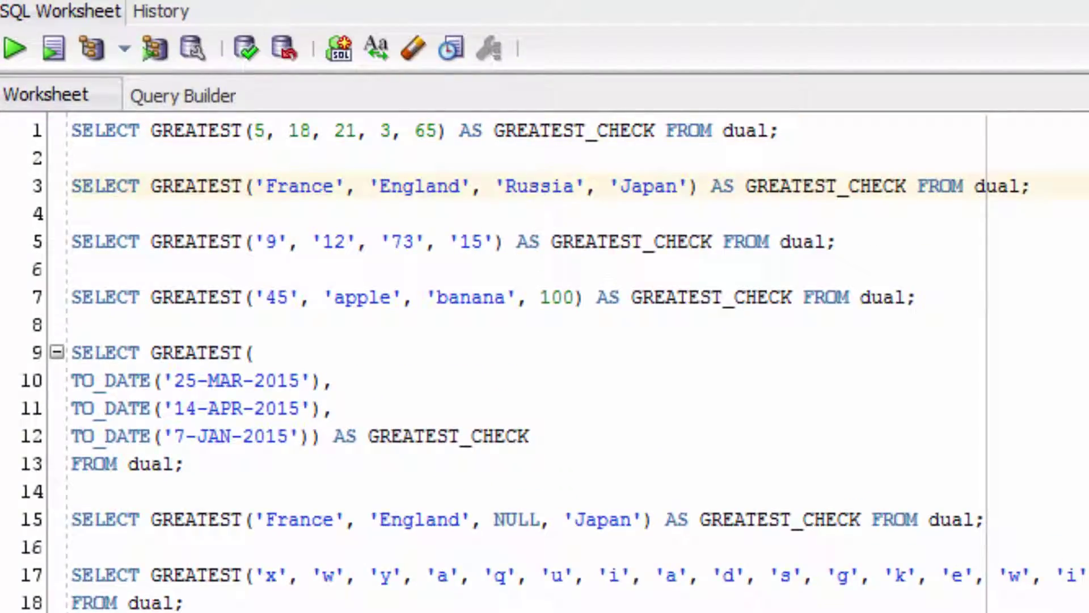
- Run the line 3 query on France, England, Russia and Japan, returning Russia
{"action": "key", "text": "ctrl+Return"}
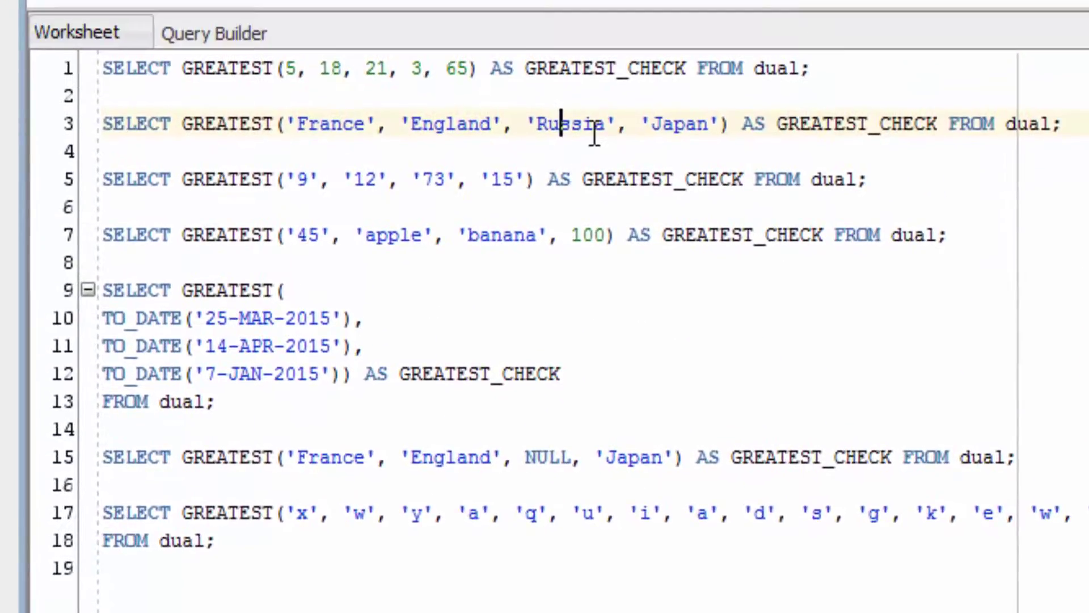
{"action": "left_click", "coordinate": [630, 178]}
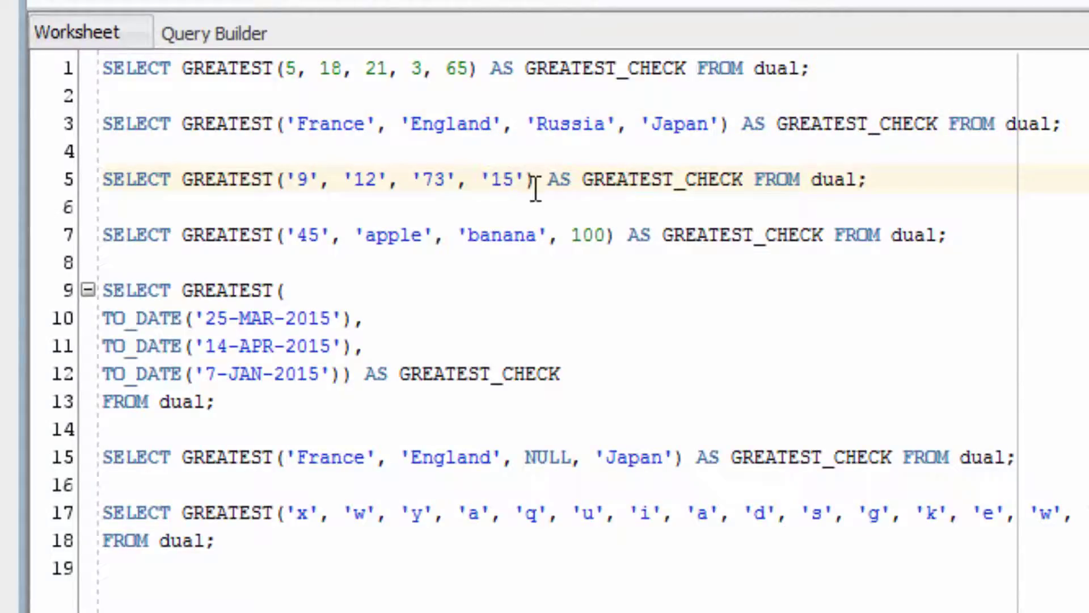
- Select and run the line 5 query on the strings '9', '12', '73', '15'
{"action": "triple_click", "coordinate": [666, 219]}
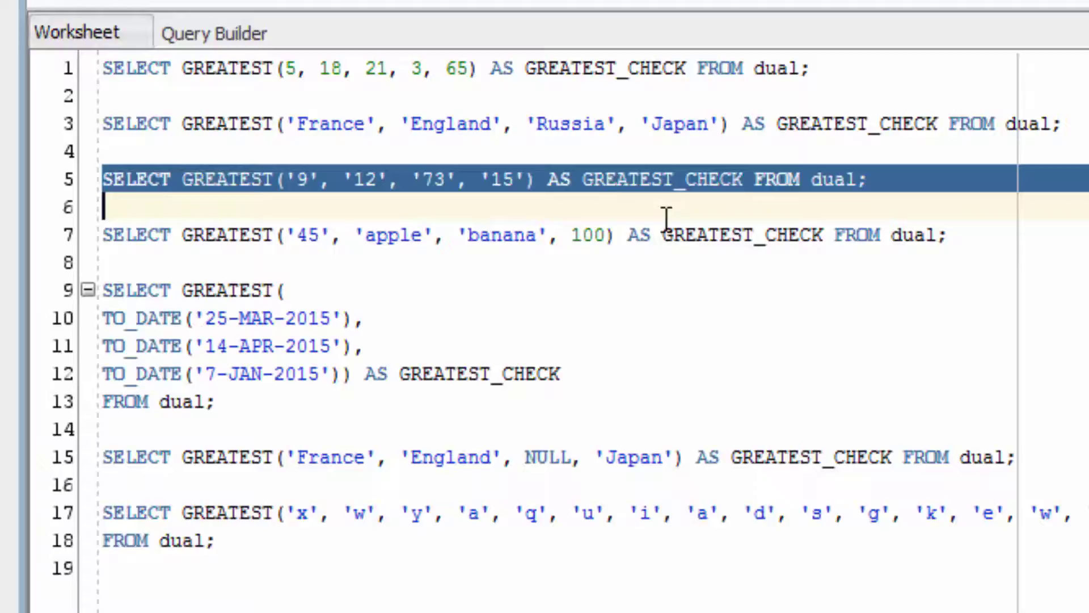
{"action": "key", "text": "ctrl+Return"}
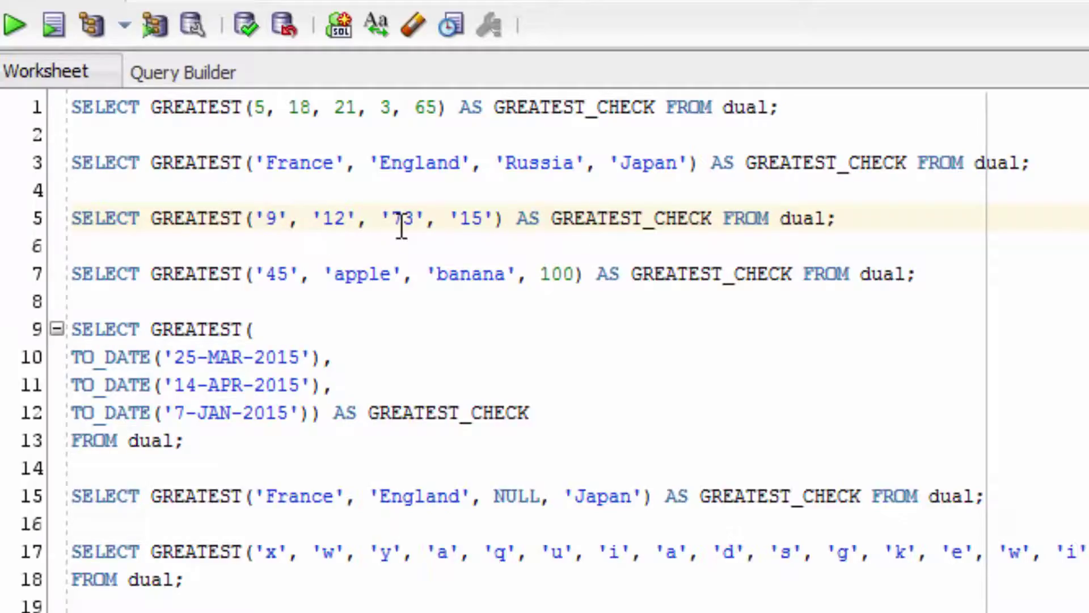
- Run the line 7 query on '45', 'apple', 'banana' and 100, returning banana
{"action": "left_click", "coordinate": [654, 273]}
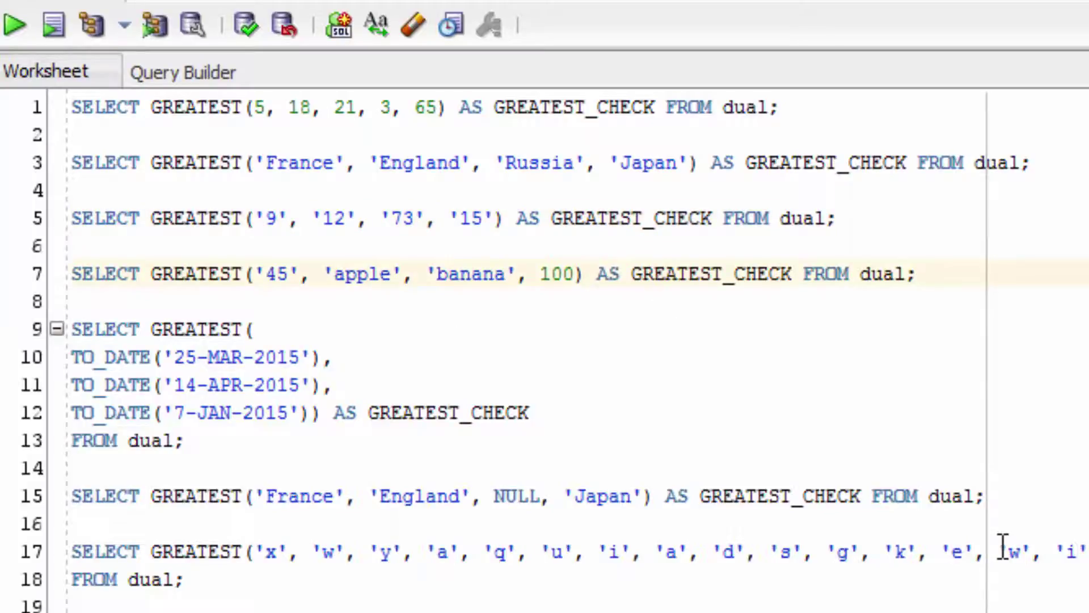
{"action": "key", "text": "ctrl+Return"}
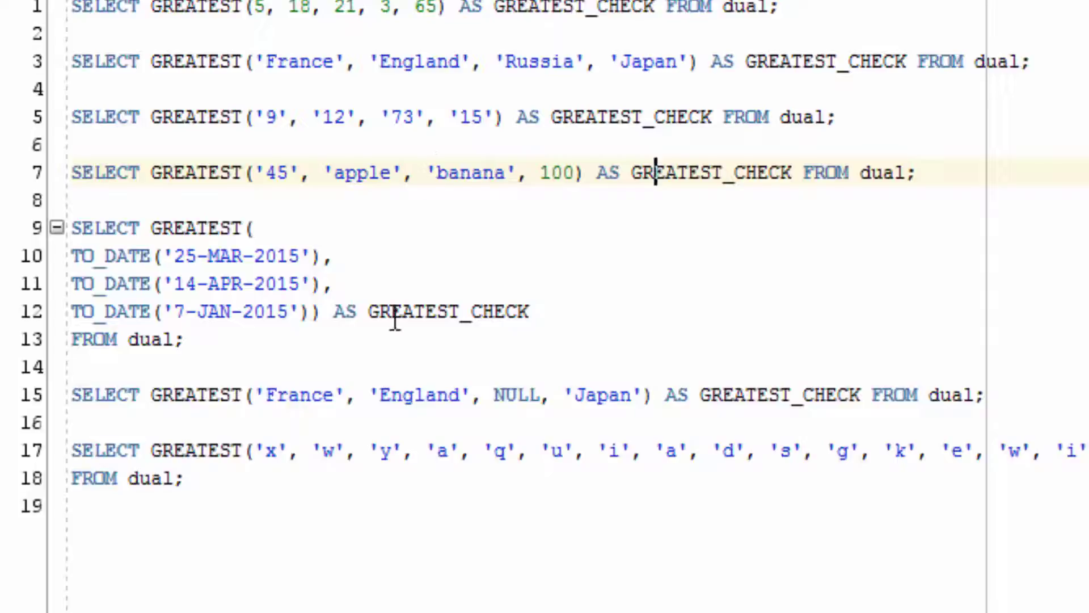
- Run the TO_DATE GREATEST query on lines 9–13, returning 14/APR/15
{"action": "left_click", "coordinate": [386, 281]}
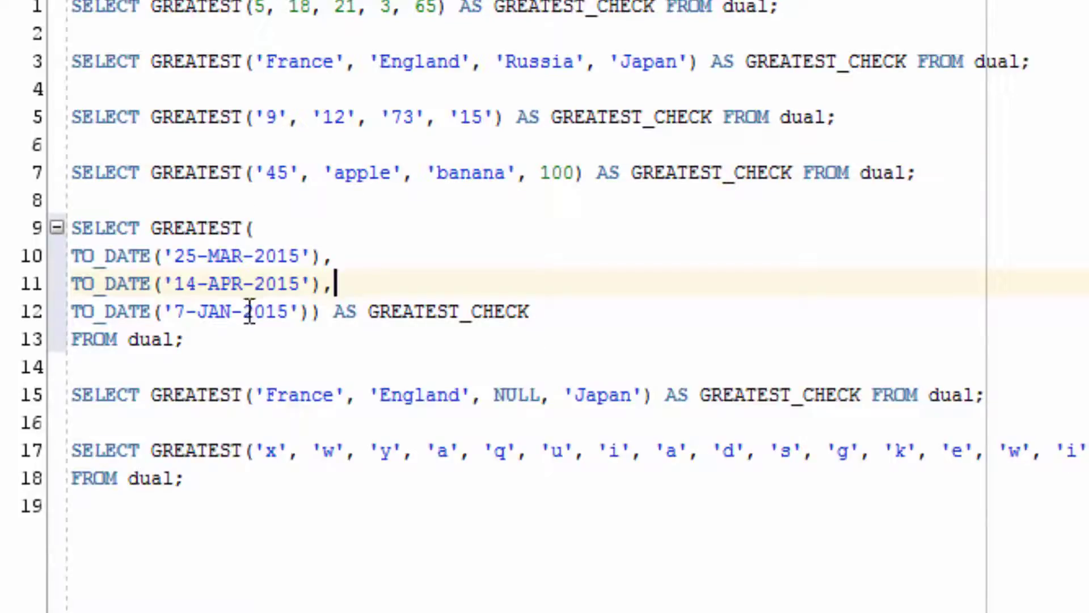
{"action": "key", "text": "ctrl+Return"}
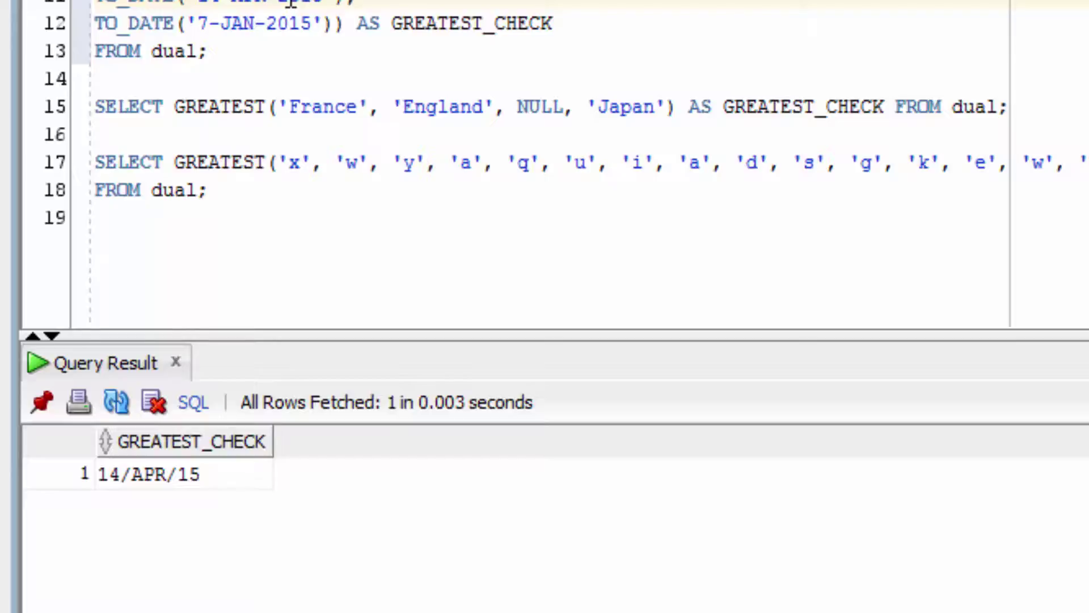
- Run the line 15 query with a NULL country, returning (null) as GREATEST_CHECK
{"action": "left_click", "coordinate": [712, 108]}
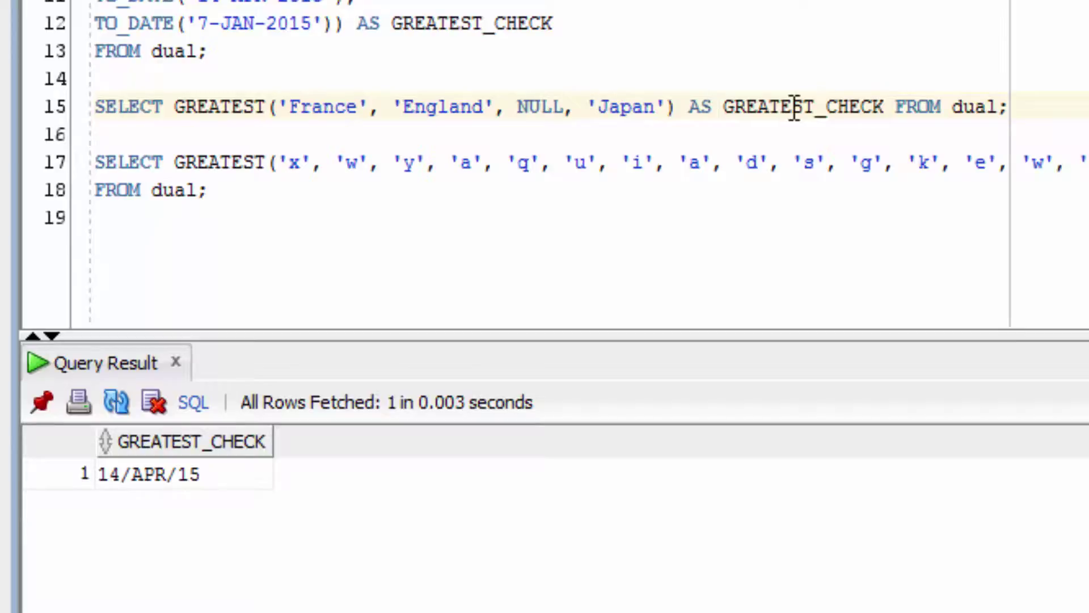
{"action": "key", "text": "ctrl+Return"}
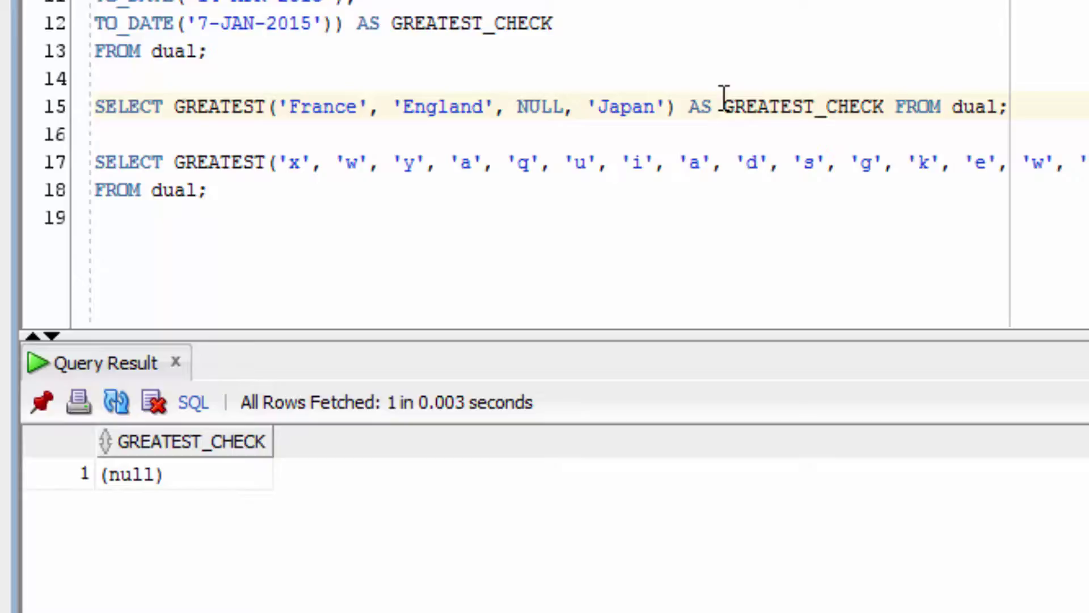
{"action": "left_click", "coordinate": [760, 164]}
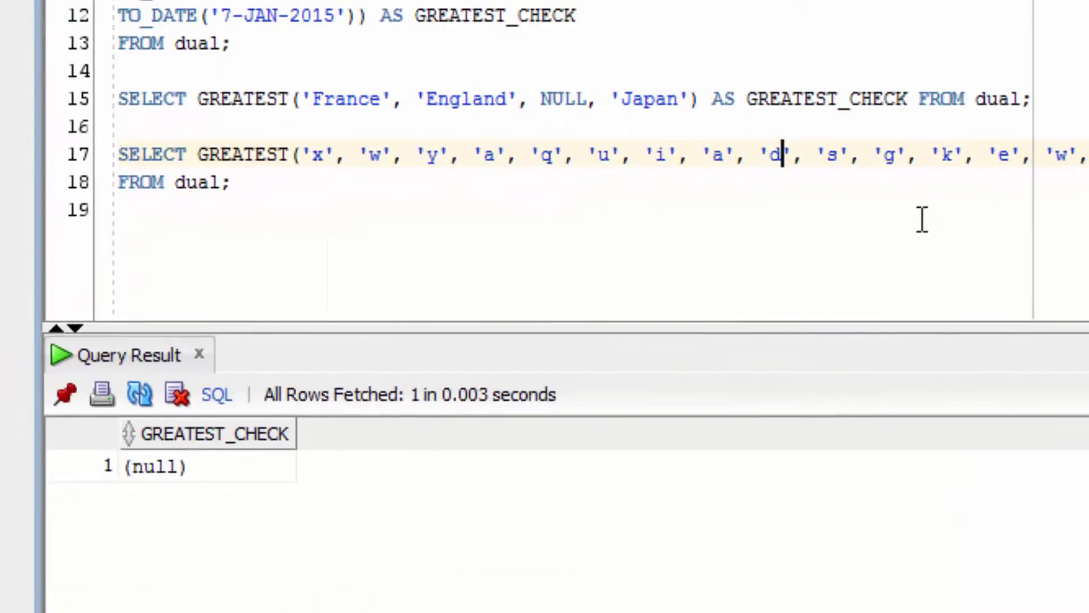
- Run the single-letter query on lines 17–18, returning z as GREATEST_CHECK
{"action": "key", "text": "ctrl+Return"}
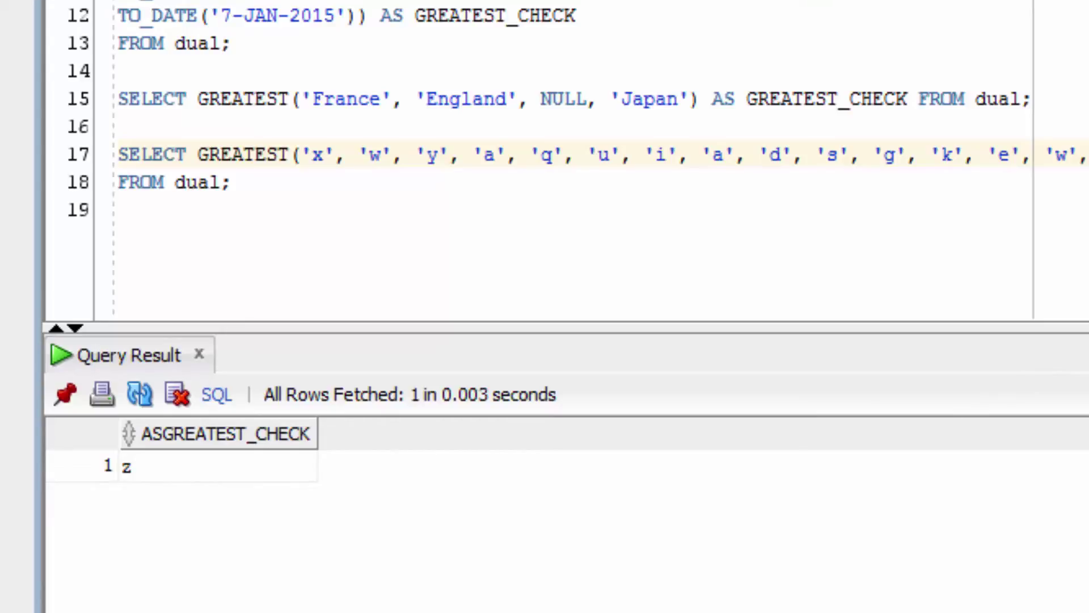
{"action": "key", "text": "Down"}
{"action": "key", "text": "Down"}
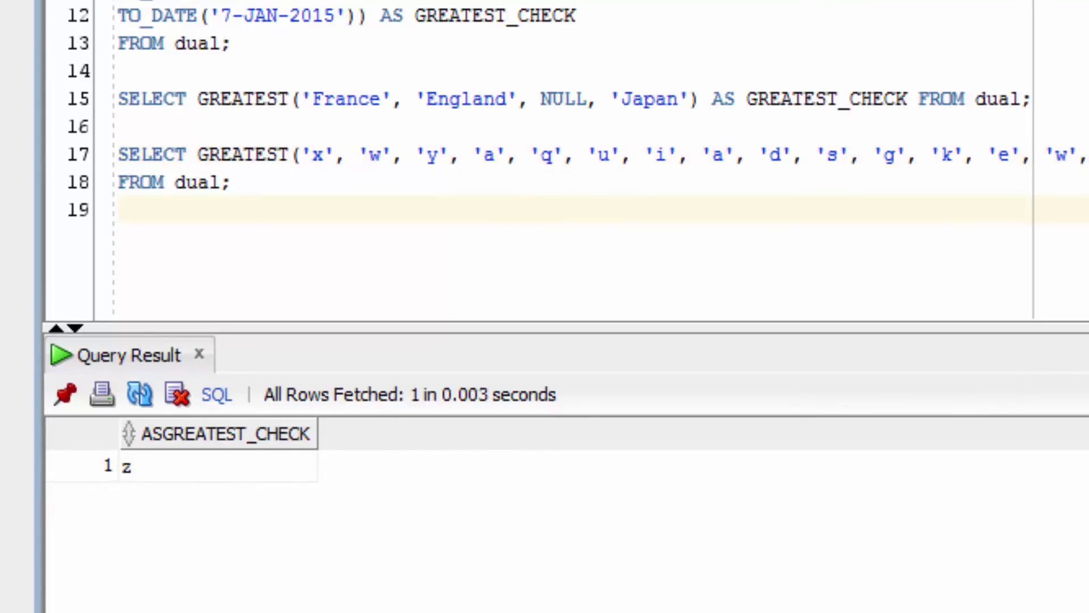